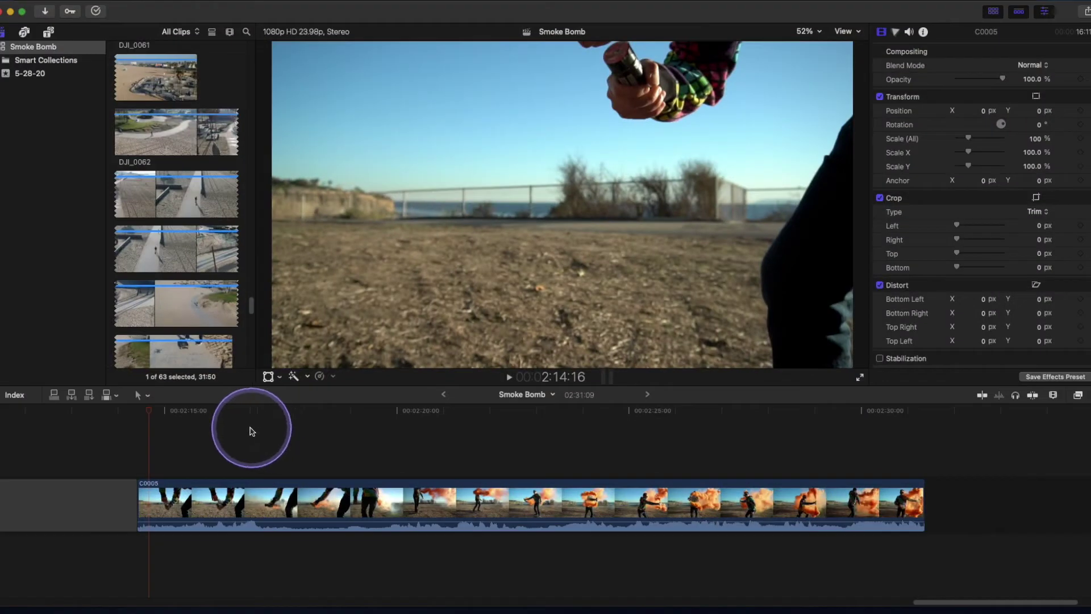
- Scrub through clip C0005 to find where the smoke-bomb action happens
{"action": "left_click", "coordinate": [151, 413]}
{"action": "left_click_drag", "start_coordinate": [152, 413], "coordinate": [465, 407]}
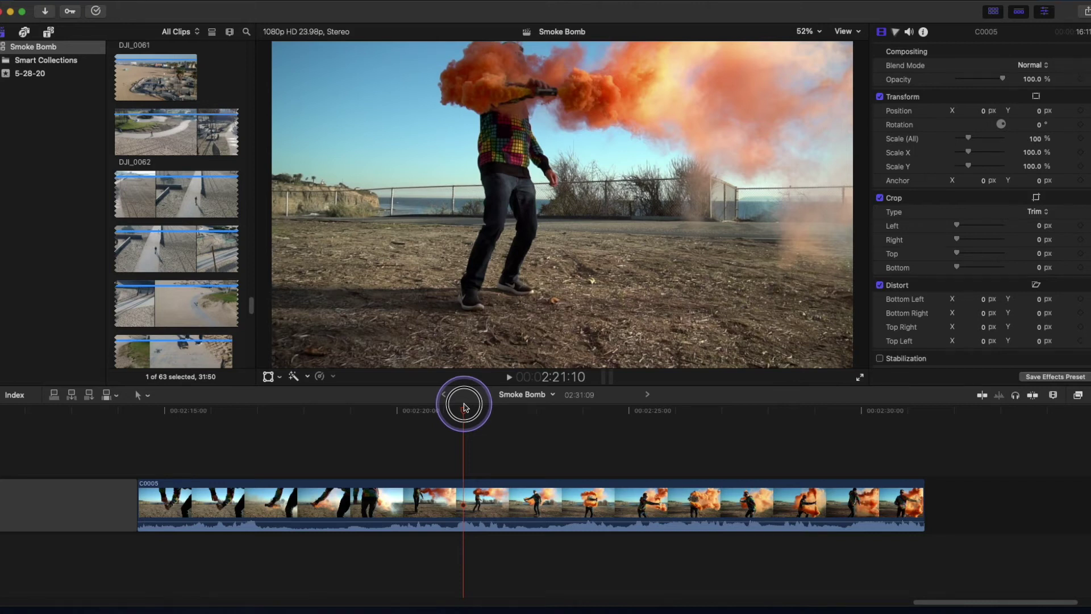
{"action": "left_click_drag", "start_coordinate": [464, 407], "coordinate": [576, 401]}
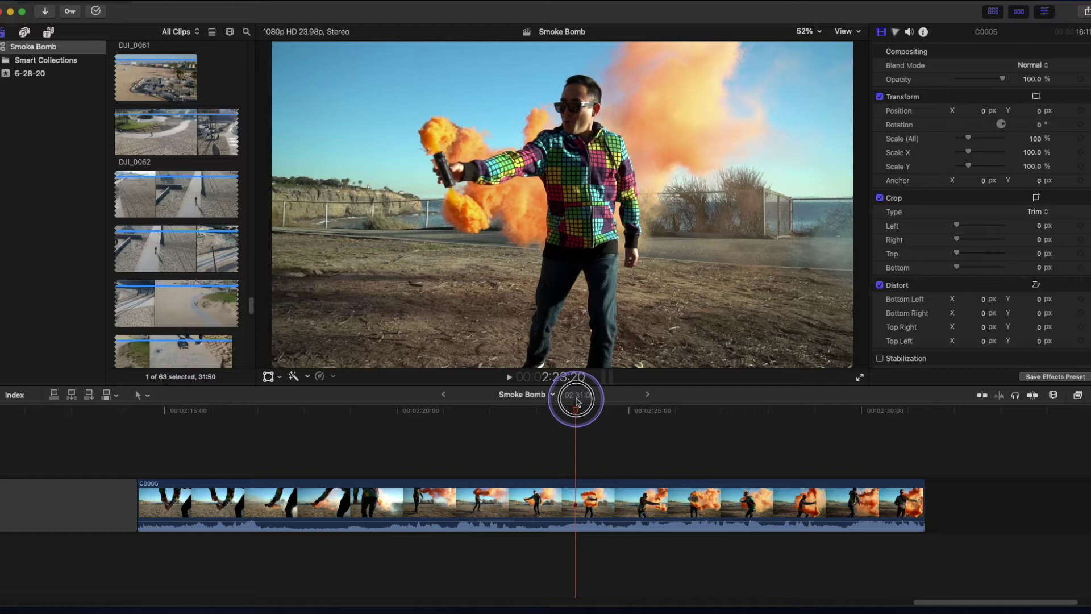
{"action": "left_click_drag", "start_coordinate": [576, 401], "coordinate": [154, 413]}
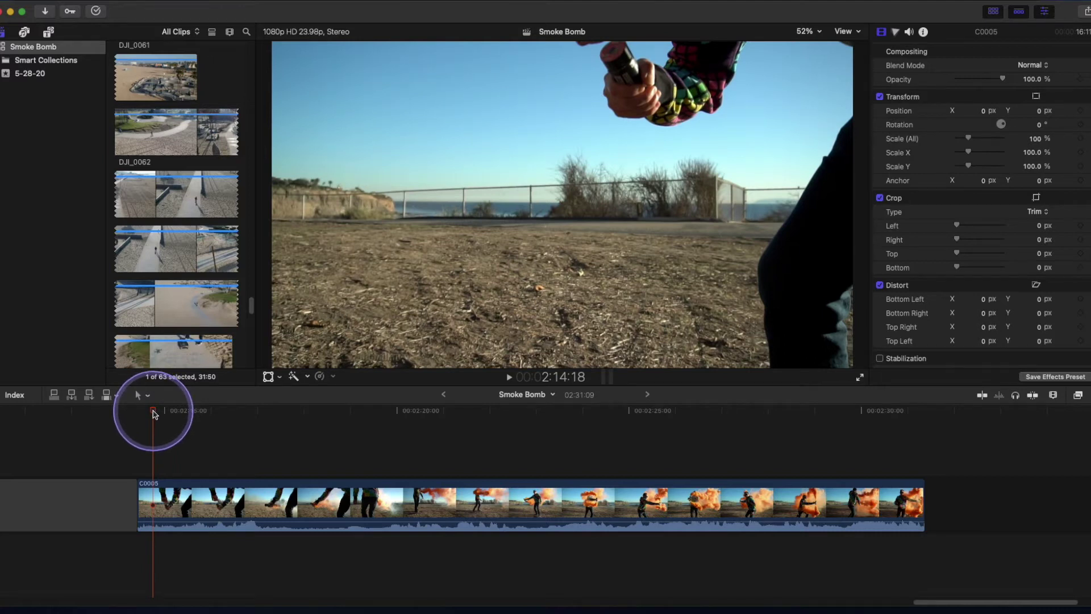
{"action": "left_click_drag", "start_coordinate": [153, 413], "coordinate": [573, 421]}
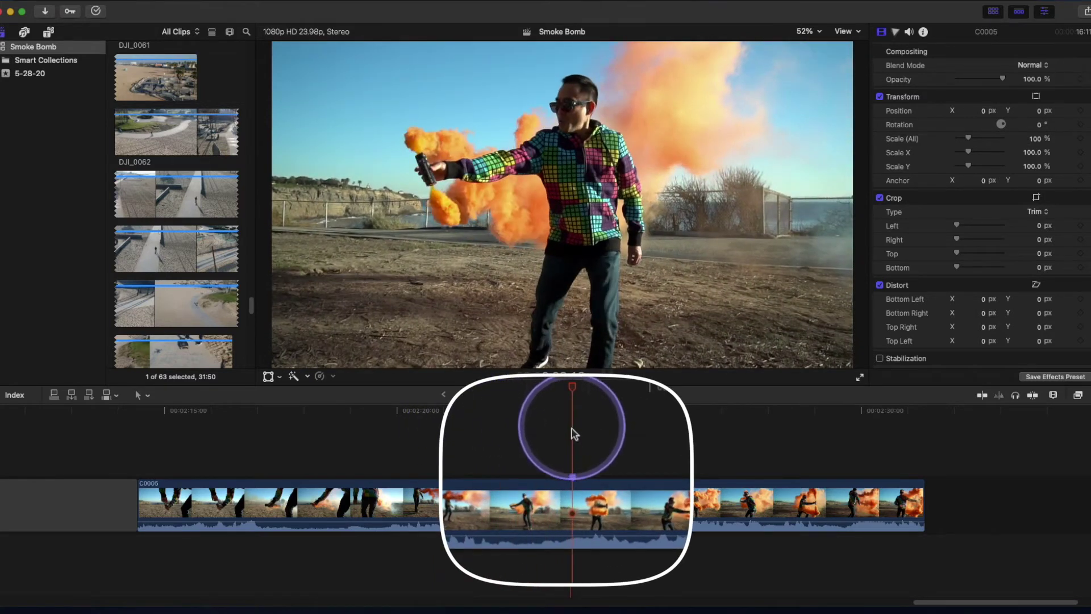
- Drop markers at the speed-change points between about 2:23 and 2:29
{"action": "key", "text": "m"}
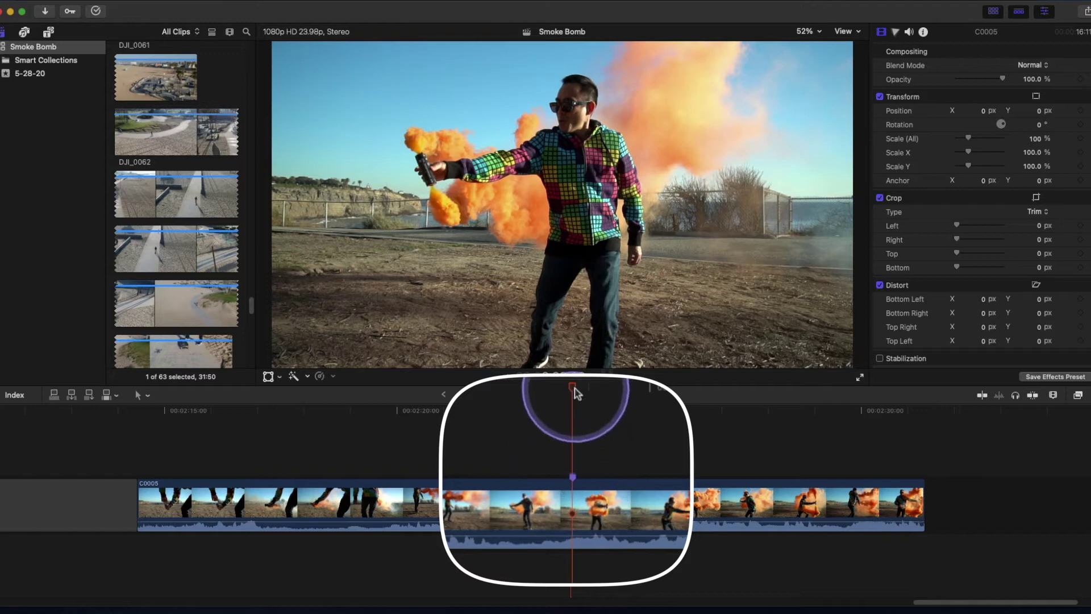
{"action": "mouse_move", "coordinate": [586, 399]}
{"action": "left_mouse_down"}
{"action": "mouse_move", "coordinate": [594, 413]}
{"action": "mouse_move", "coordinate": [631, 414]}
{"action": "mouse_move", "coordinate": [632, 490]}
{"action": "mouse_move", "coordinate": [629, 409]}
{"action": "mouse_move", "coordinate": [763, 416]}
{"action": "left_mouse_up"}
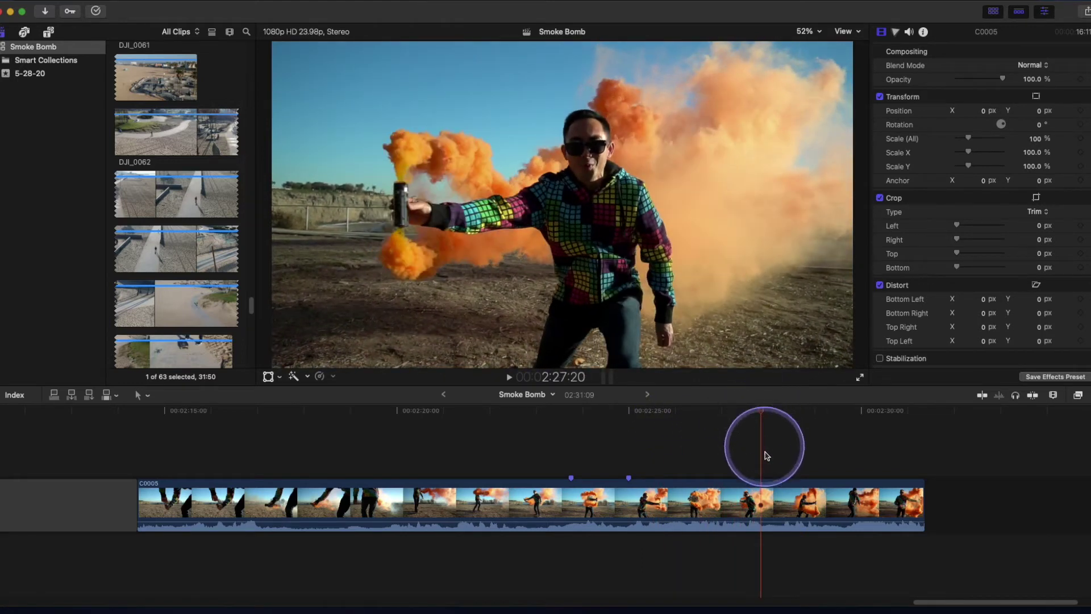
{"action": "key", "text": "m"}
{"action": "left_click_drag", "start_coordinate": [761, 410], "coordinate": [806, 415]}
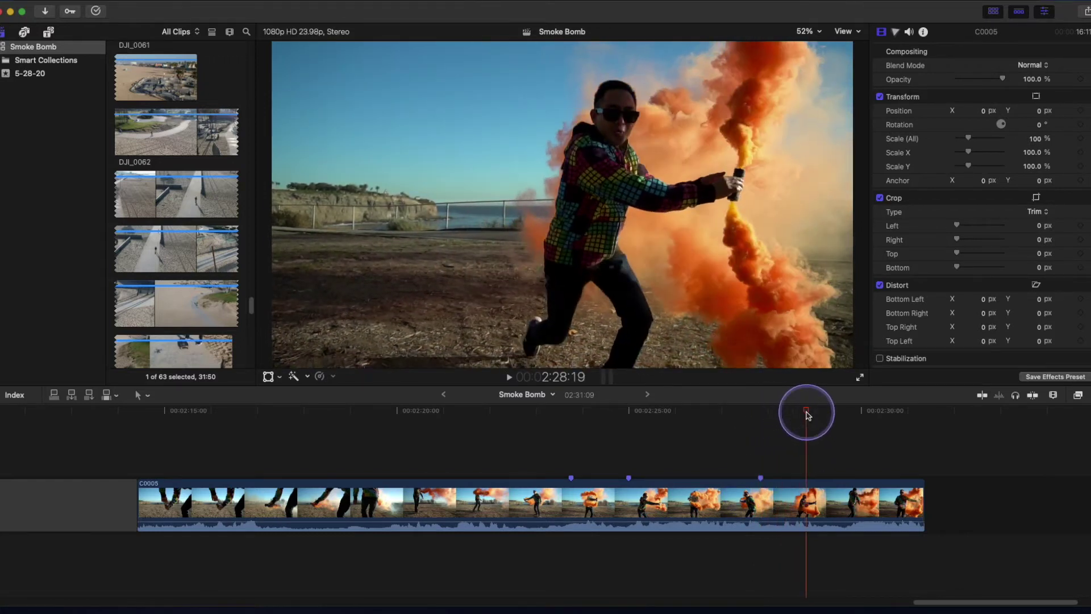
{"action": "key", "text": "m"}
{"action": "mouse_move", "coordinate": [807, 410]}
{"action": "left_mouse_down"}
{"action": "mouse_move", "coordinate": [906, 413]}
{"action": "mouse_move", "coordinate": [534, 419]}
{"action": "mouse_move", "coordinate": [572, 423]}
{"action": "left_mouse_up"}
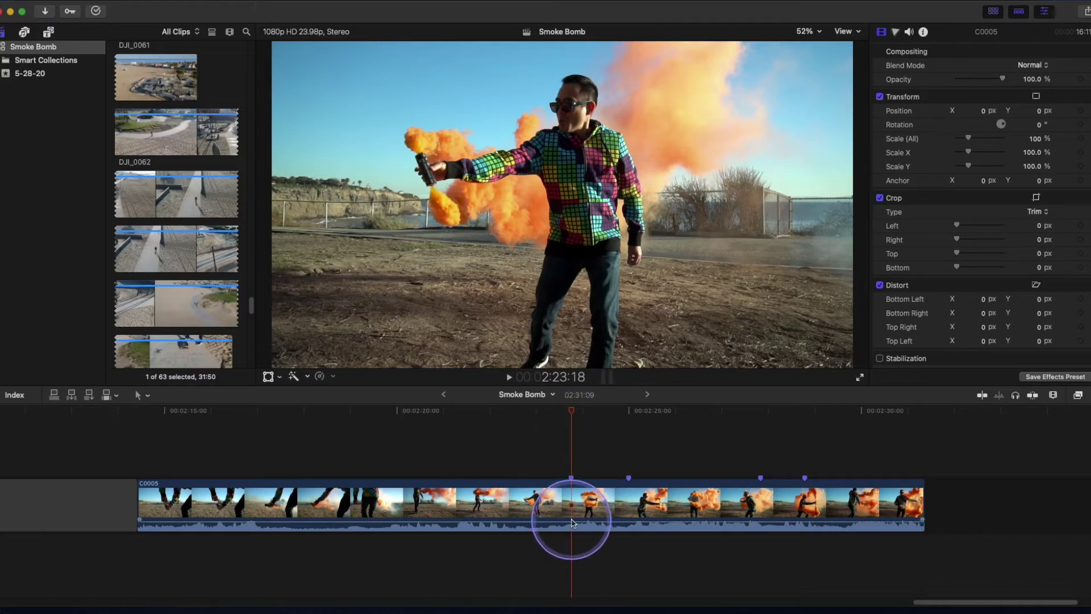
- Blade the speed at the first marker into two Normal (100%) sections and browse the retime options
{"action": "key", "text": "shift+b"}
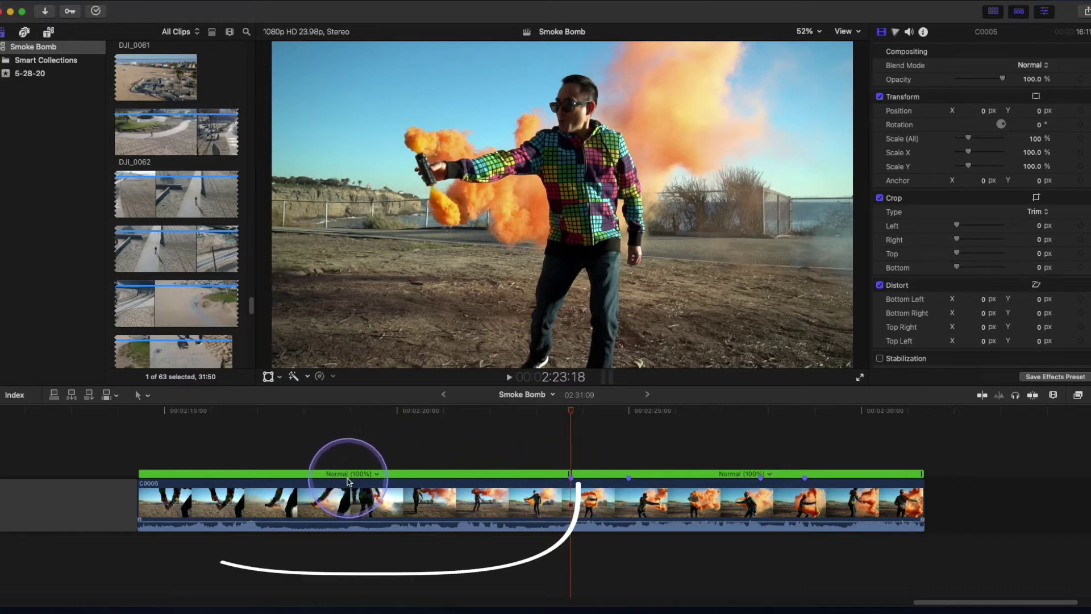
{"action": "left_click", "coordinate": [378, 472]}
{"action": "mouse_move", "coordinate": [418, 486]}
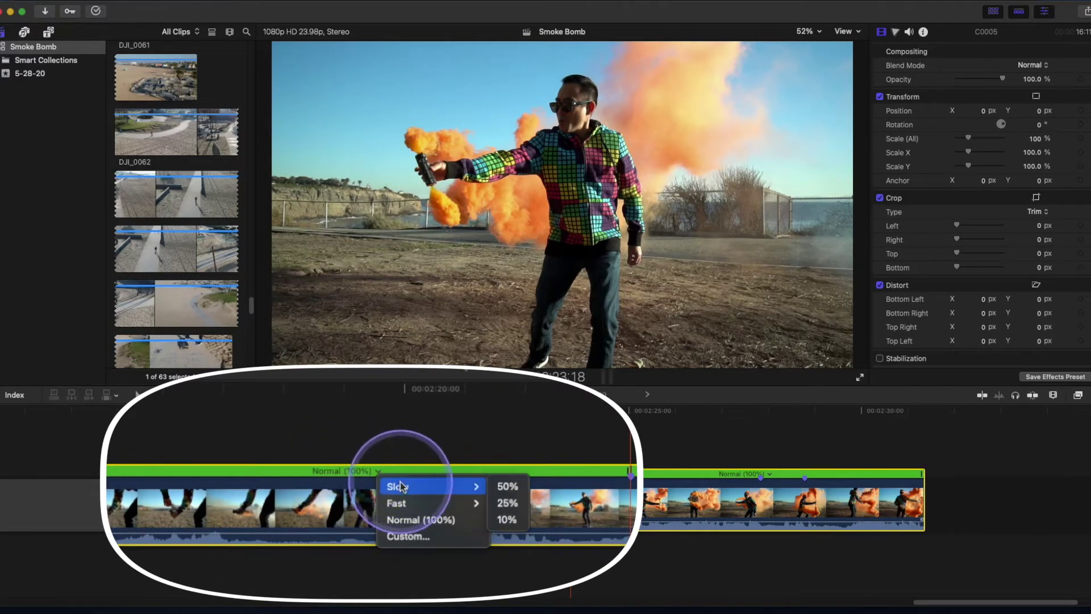
{"action": "mouse_move", "coordinate": [486, 508]}
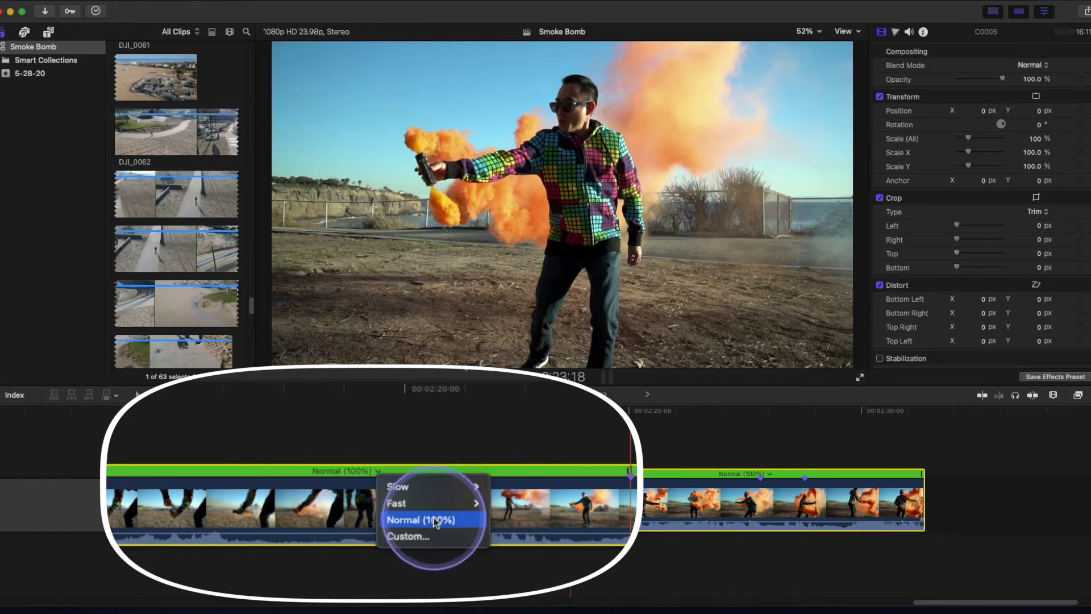
{"action": "left_click", "coordinate": [417, 537]}
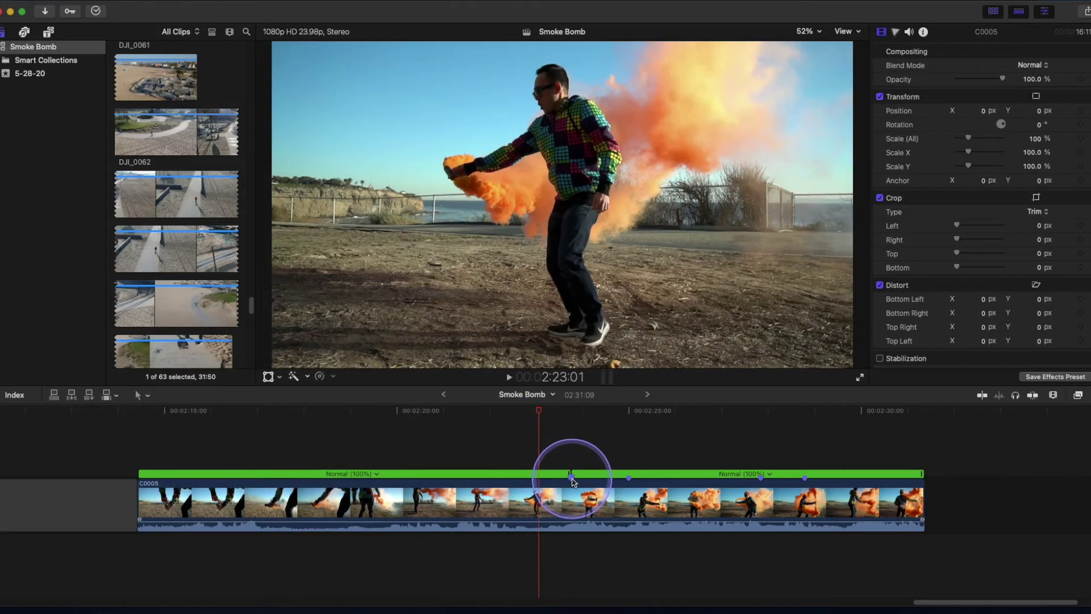
{"action": "left_click", "coordinate": [630, 411]}
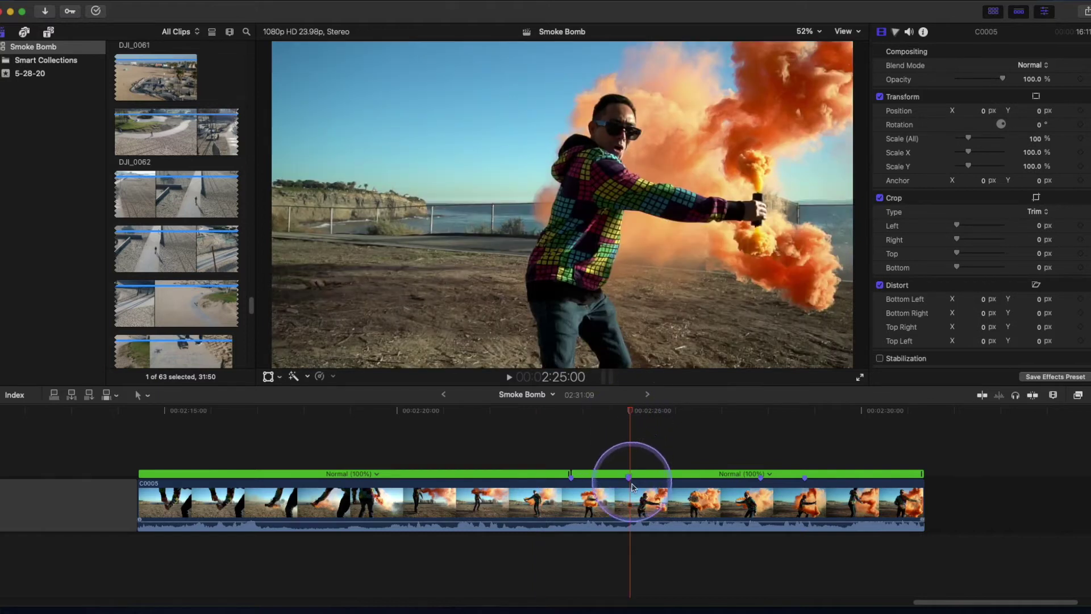
- Blade the speed at the second and last markers, giving five 100% sections
{"action": "key", "text": "shift+b"}
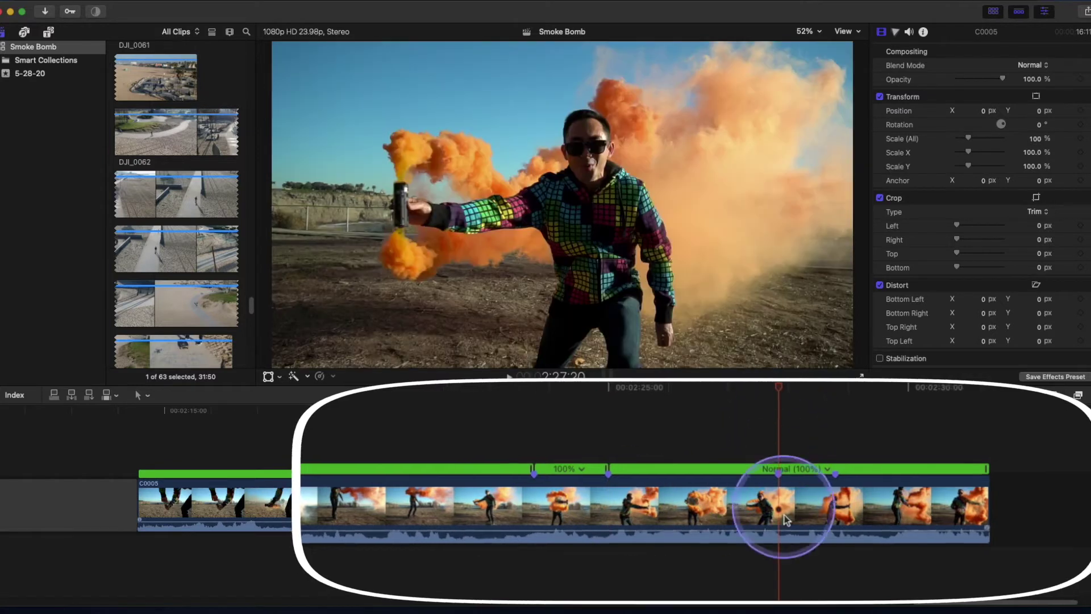
{"action": "left_click", "coordinate": [807, 410]}
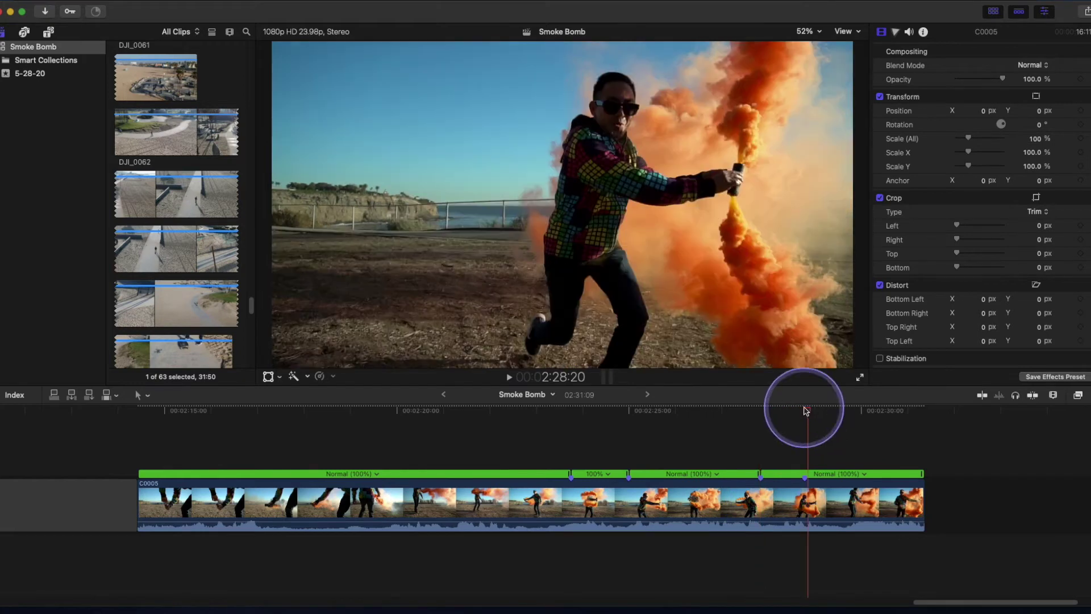
{"action": "left_click", "coordinate": [804, 410]}
{"action": "key", "text": "shift+b"}
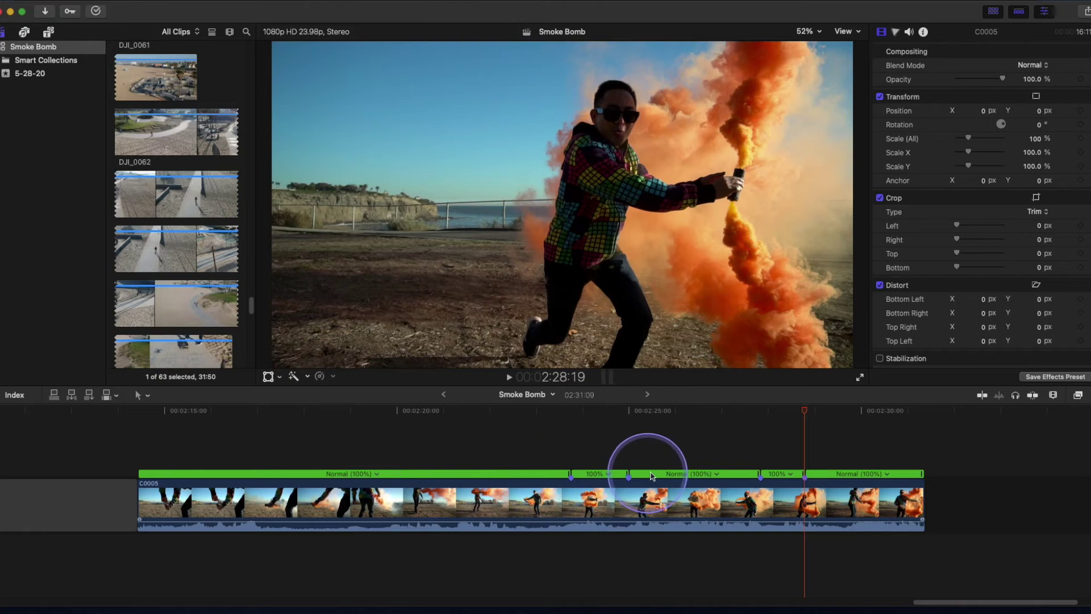
{"action": "left_click", "coordinate": [609, 475]}
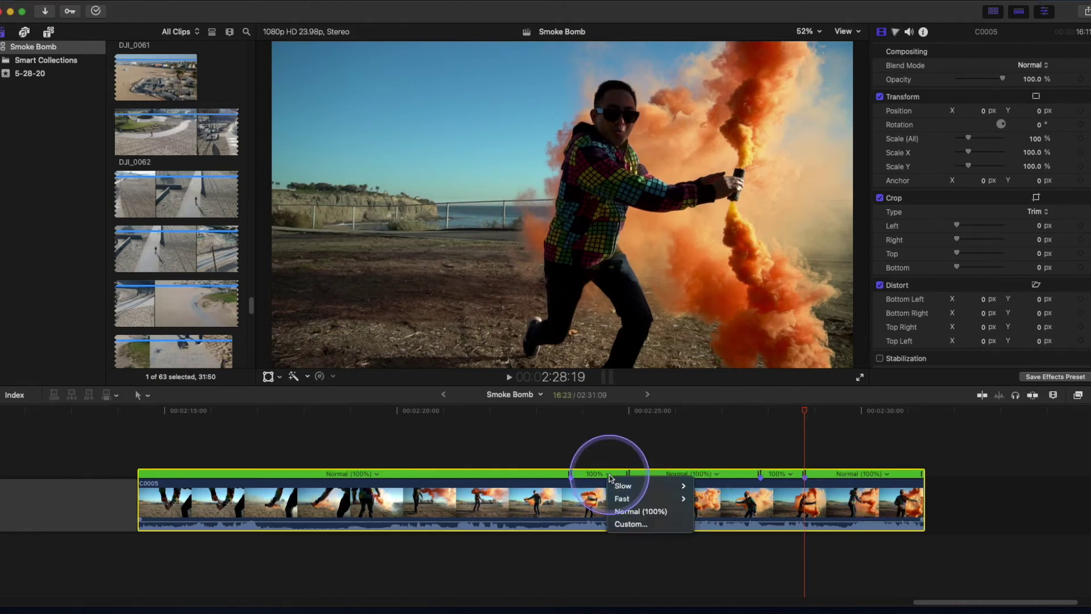
- Set the two marked in-between sections to Slow 50%
{"action": "mouse_move", "coordinate": [618, 486]}
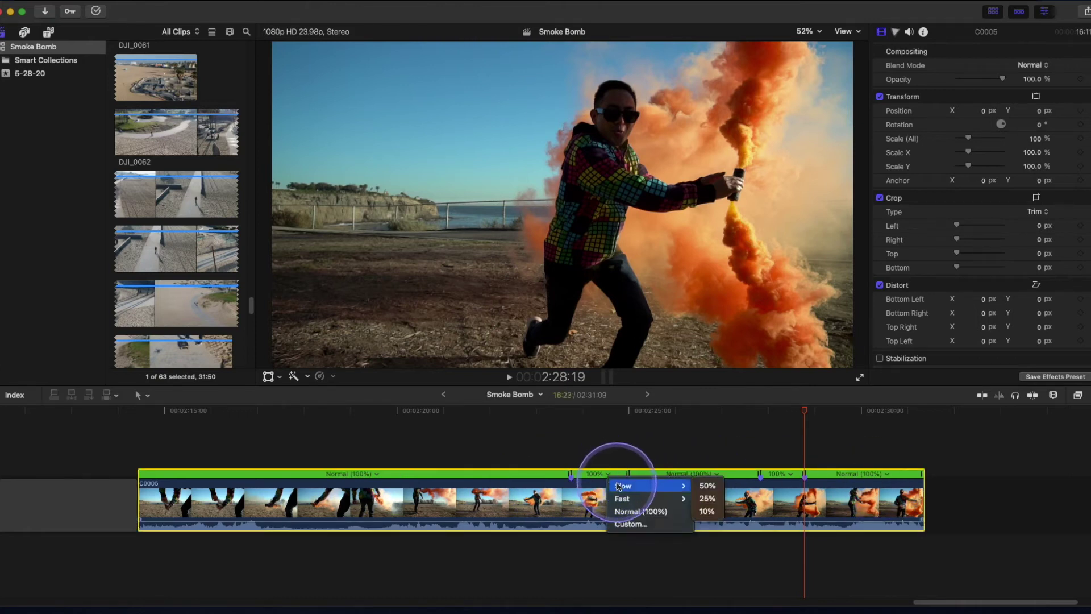
{"action": "left_click", "coordinate": [697, 487]}
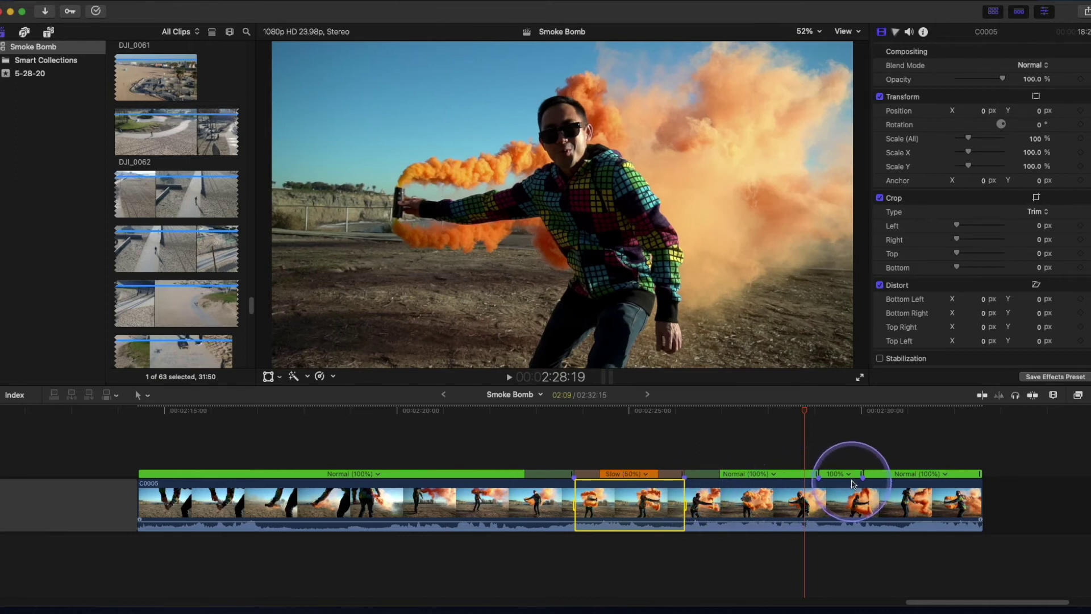
{"action": "left_click", "coordinate": [850, 475]}
{"action": "mouse_move", "coordinate": [887, 486]}
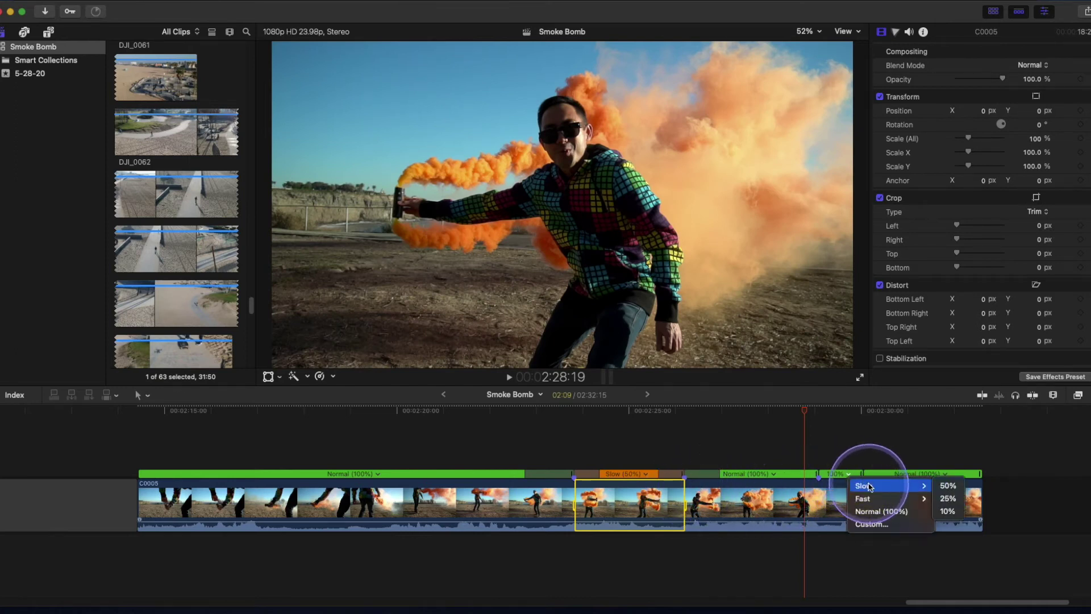
{"action": "left_click", "coordinate": [948, 486]}
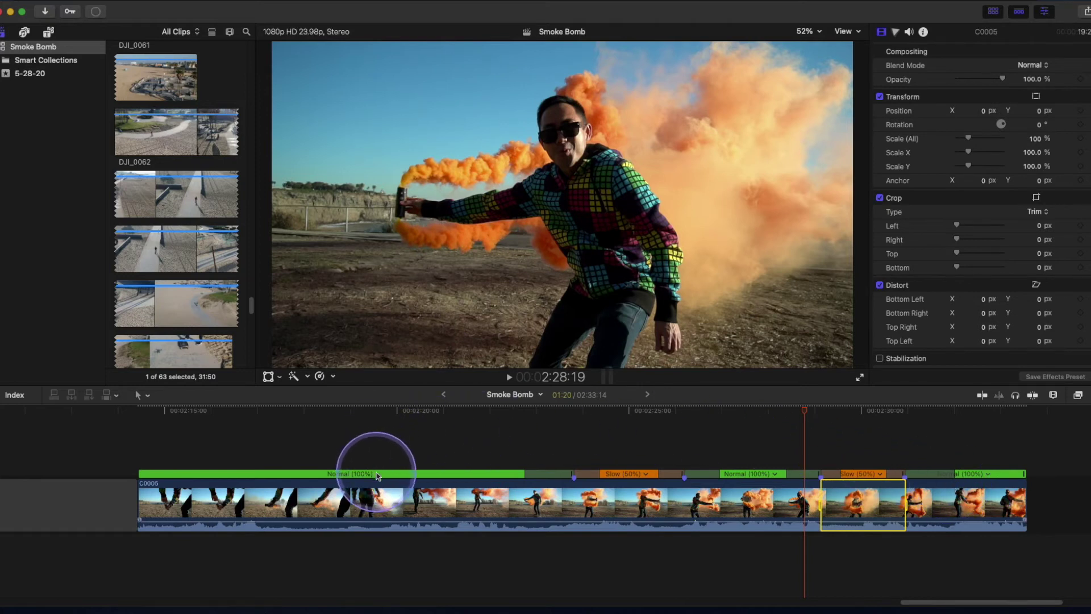
- Speed the first, middle and last normal sections up to Fast 4x (400%)
{"action": "left_click", "coordinate": [378, 475]}
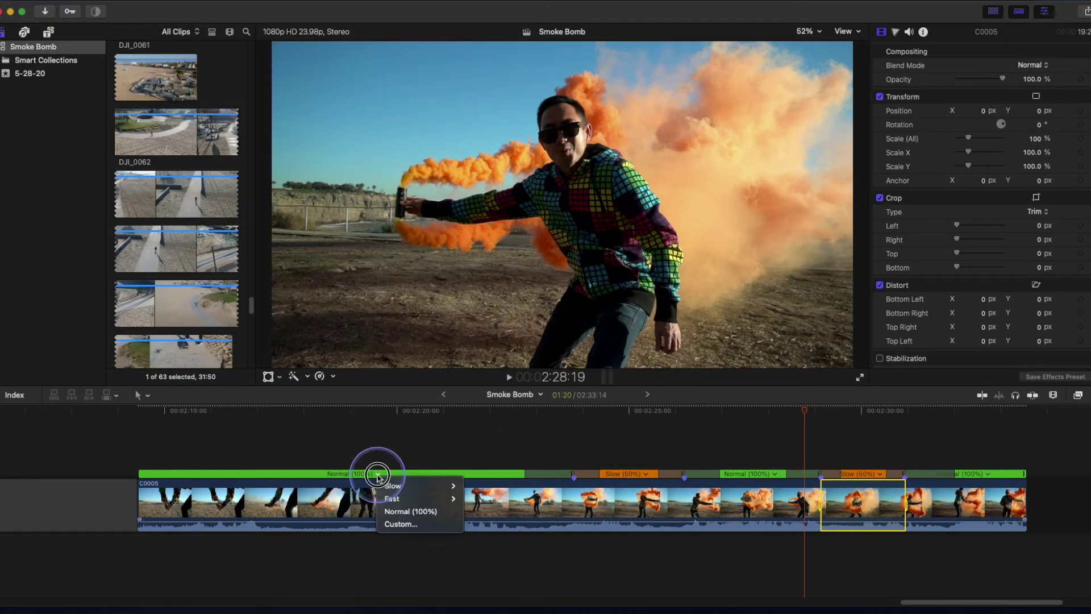
{"action": "mouse_move", "coordinate": [398, 498]}
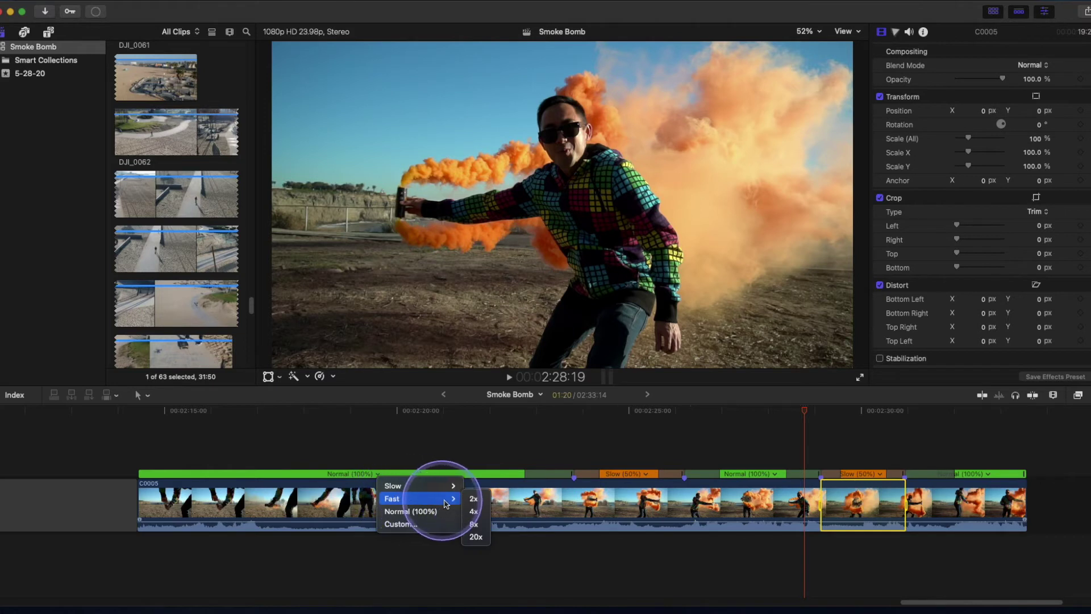
{"action": "left_click", "coordinate": [471, 511]}
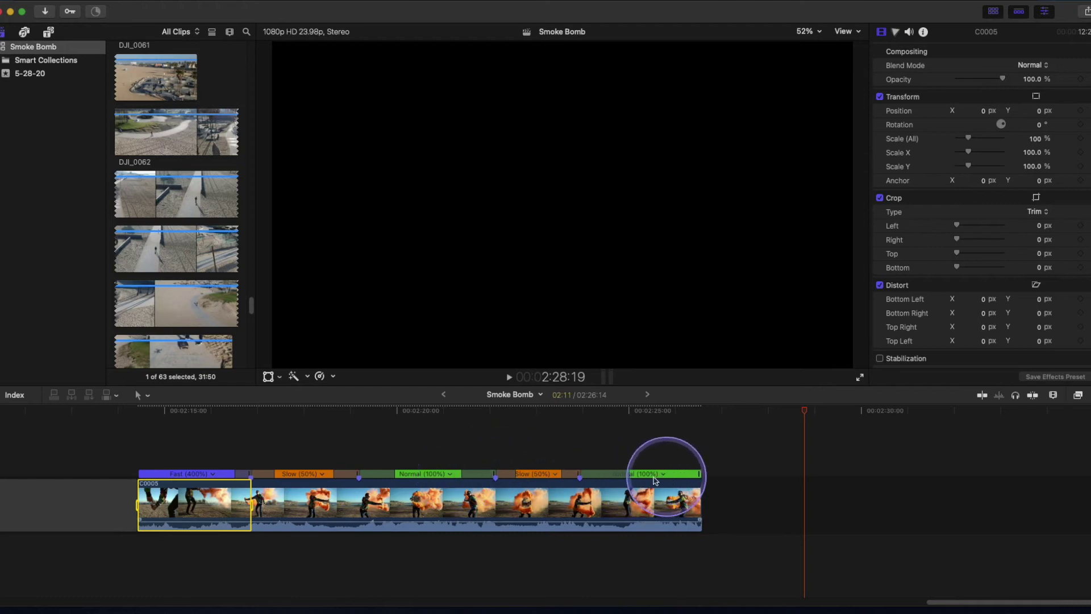
{"action": "left_click", "coordinate": [450, 474]}
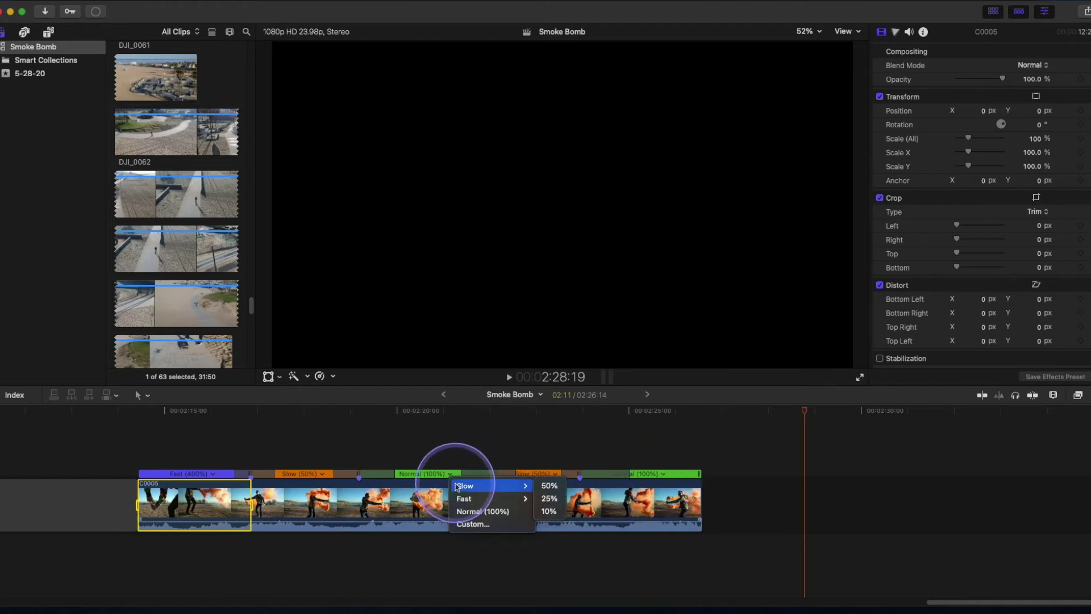
{"action": "mouse_move", "coordinate": [482, 499]}
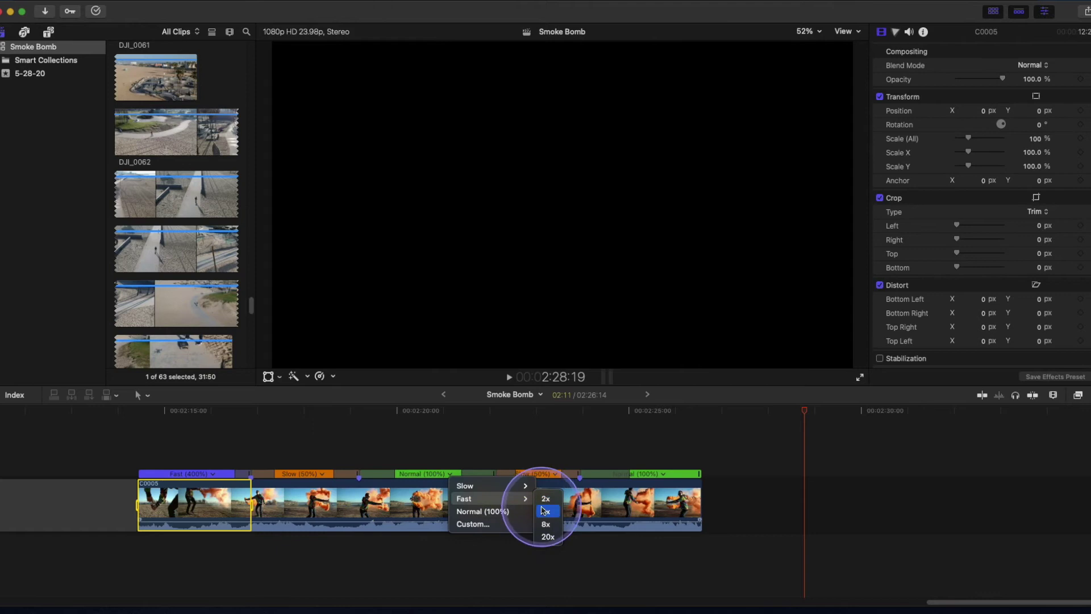
{"action": "left_click", "coordinate": [545, 511]}
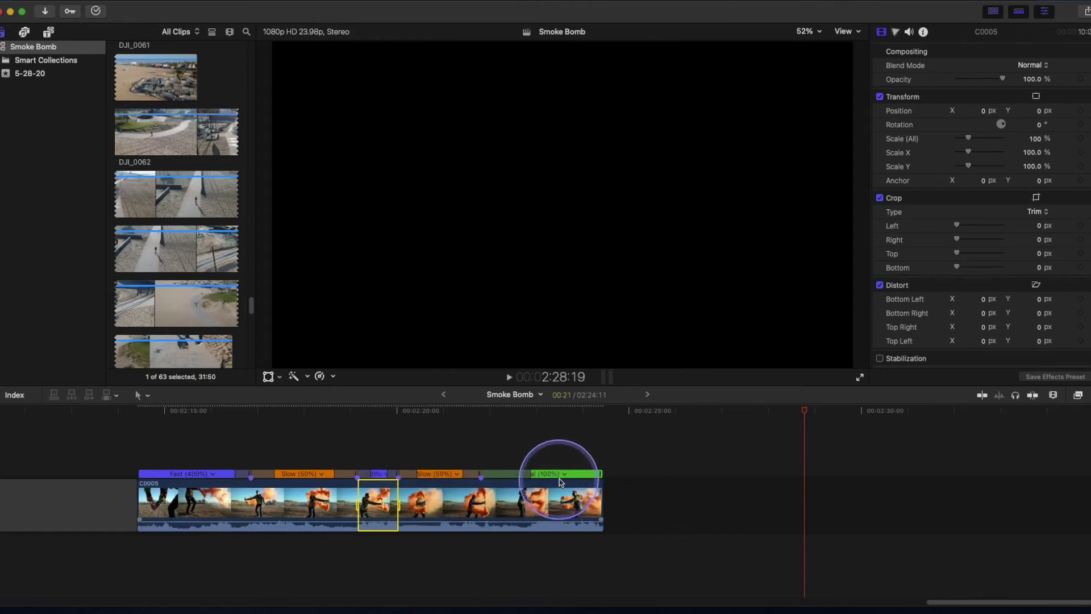
{"action": "left_click", "coordinate": [566, 476]}
{"action": "mouse_move", "coordinate": [602, 498]}
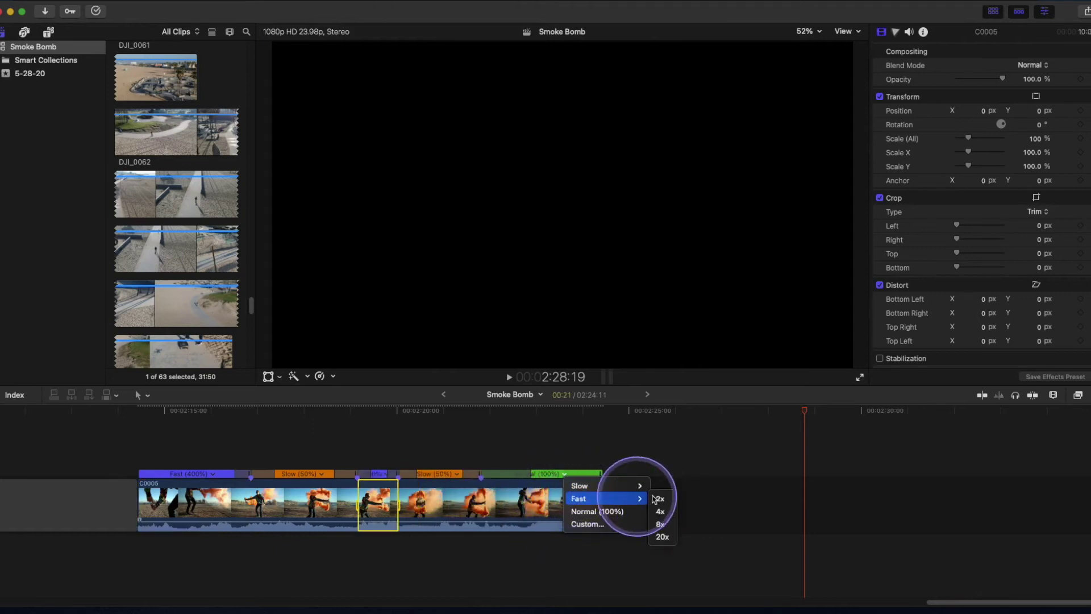
{"action": "left_click", "coordinate": [660, 511]}
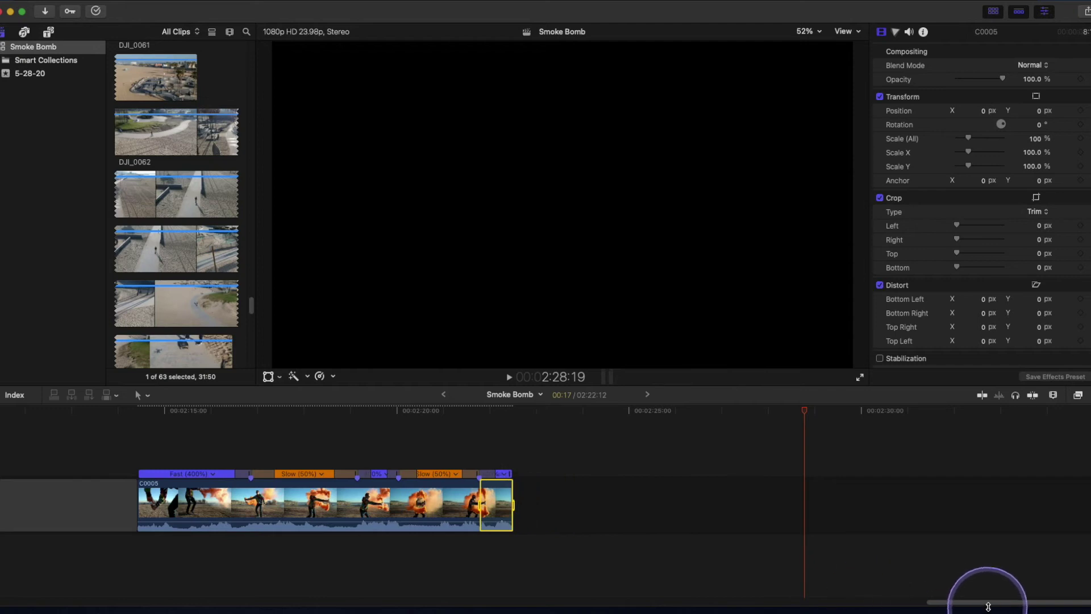
{"action": "left_click_drag", "start_coordinate": [988, 606], "coordinate": [962, 602]}
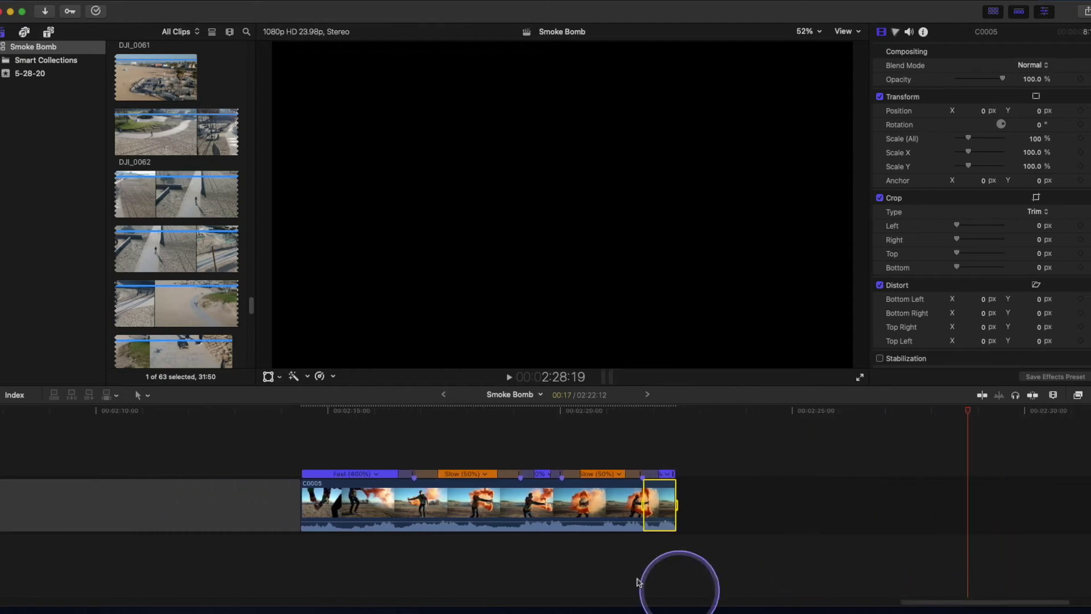
- Resize the first Fast-to-Slow speed ramp until it blends smoothly
{"action": "left_click", "coordinate": [407, 456]}
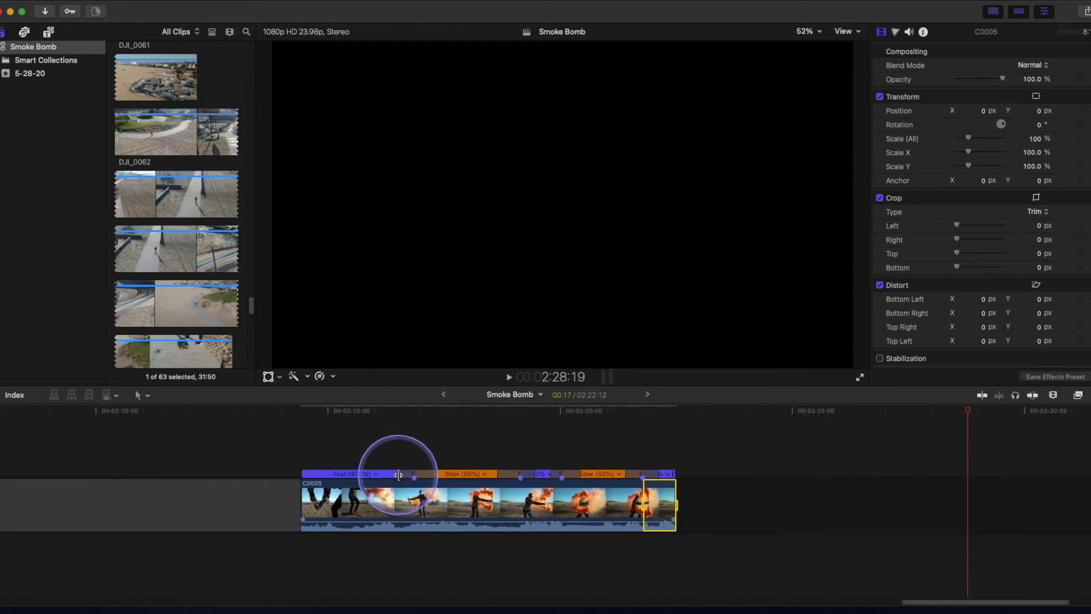
{"action": "left_click_drag", "start_coordinate": [398, 475], "coordinate": [424, 469]}
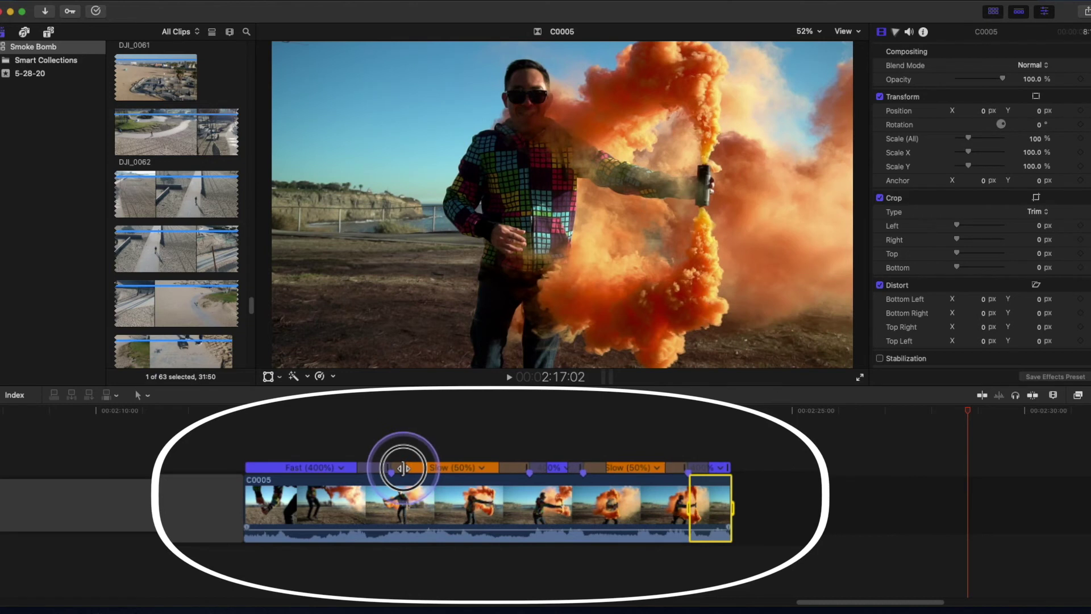
{"action": "mouse_move", "coordinate": [398, 469]}
{"action": "left_mouse_down"}
{"action": "mouse_move", "coordinate": [364, 471]}
{"action": "mouse_move", "coordinate": [387, 470]}
{"action": "left_mouse_up"}
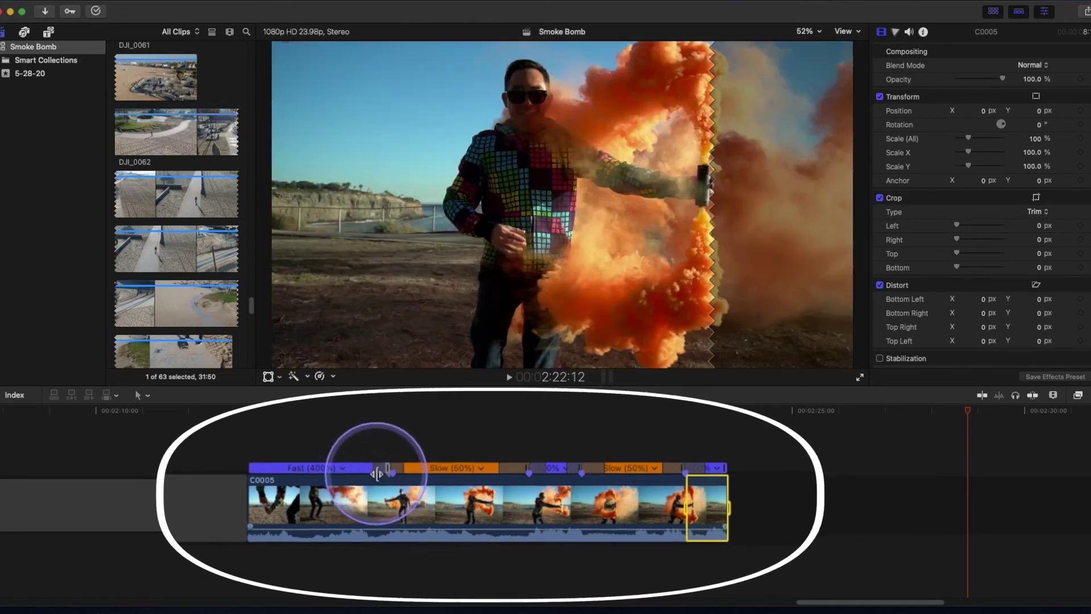
{"action": "left_click_drag", "start_coordinate": [397, 475], "coordinate": [426, 473]}
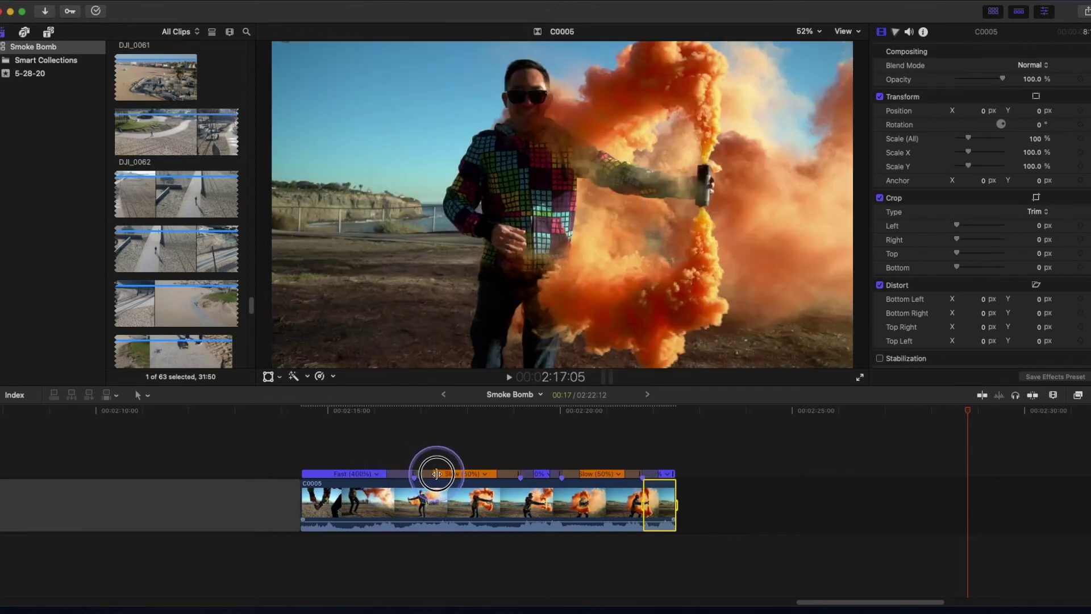
- Widen and fine-tune the remaining speed transitions along the clip
{"action": "left_click_drag", "start_coordinate": [440, 477], "coordinate": [495, 476]}
{"action": "left_click", "coordinate": [531, 475]}
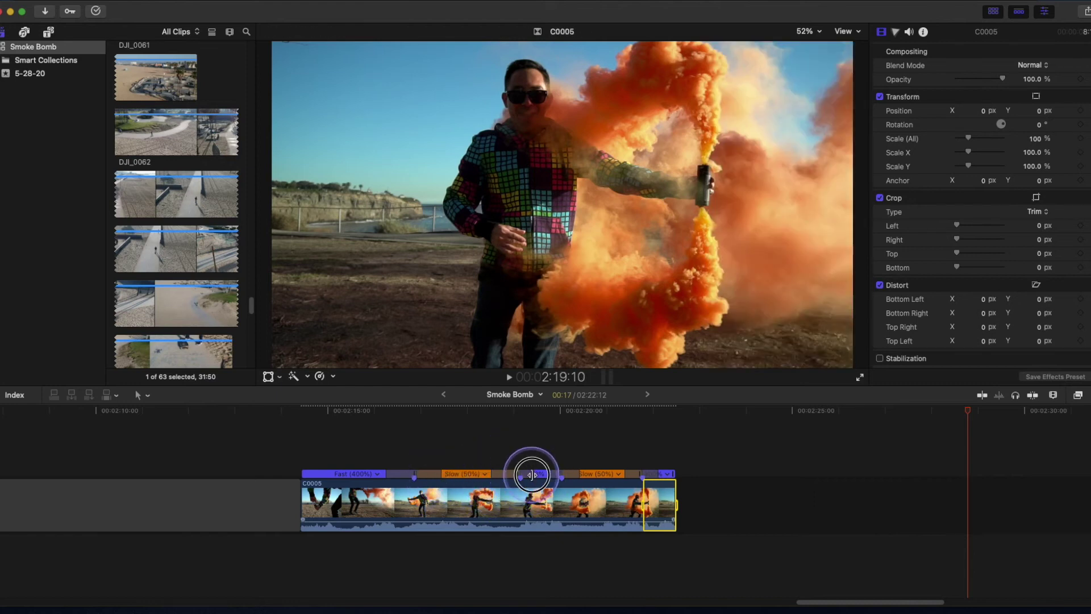
{"action": "left_click_drag", "start_coordinate": [537, 475], "coordinate": [553, 475]}
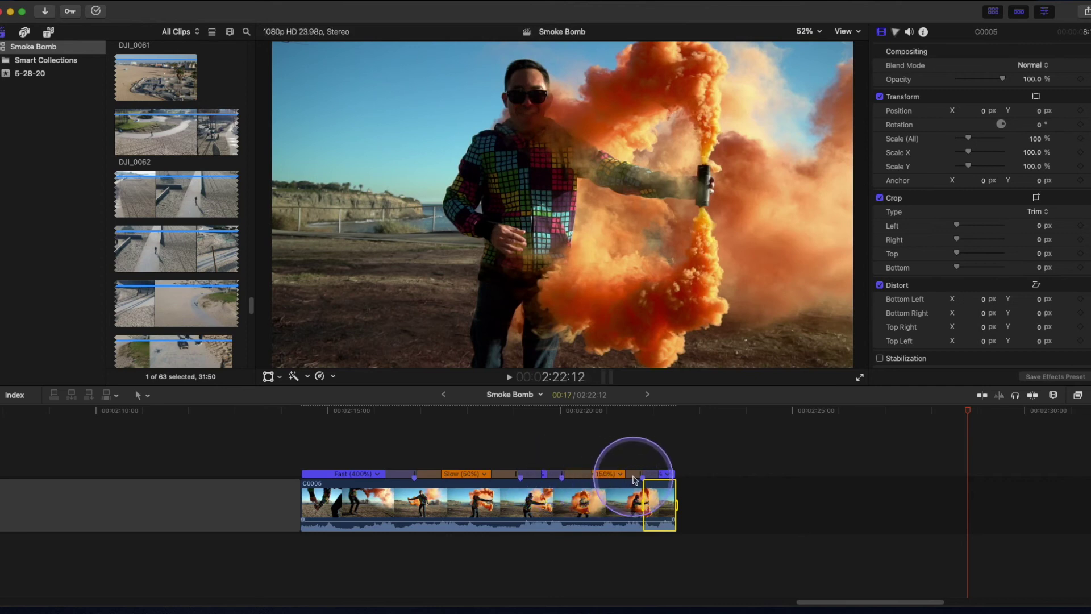
{"action": "left_click_drag", "start_coordinate": [635, 477], "coordinate": [612, 473]}
{"action": "left_click_drag", "start_coordinate": [879, 595], "coordinate": [869, 602]}
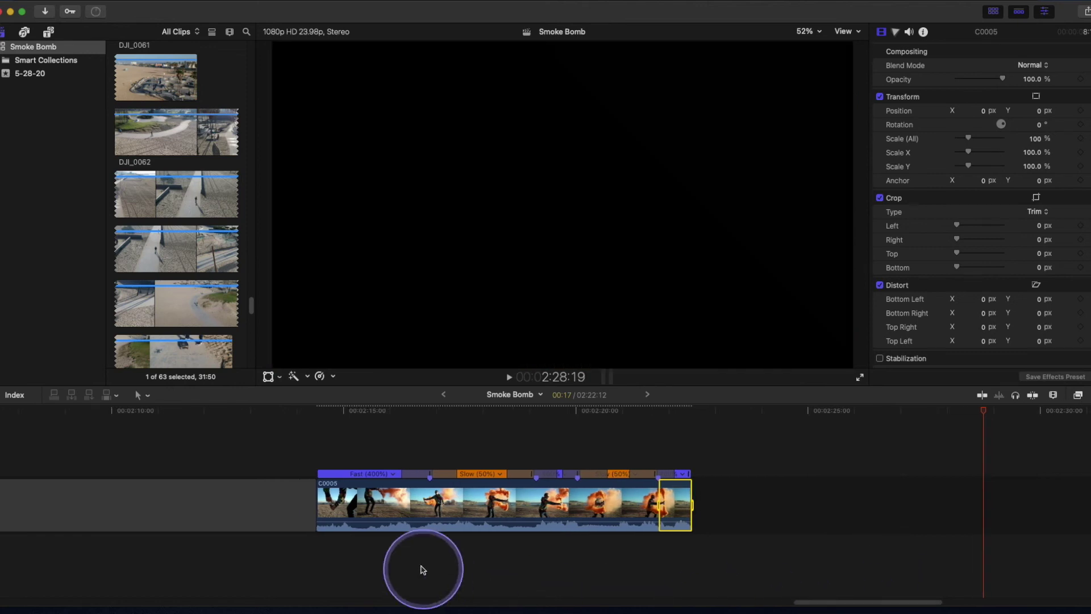
{"action": "left_click", "coordinate": [304, 409]}
- Mute clip C0005 by lowering its volume from 0.0 dB to -∞ dB
{"action": "left_click", "coordinate": [359, 526]}
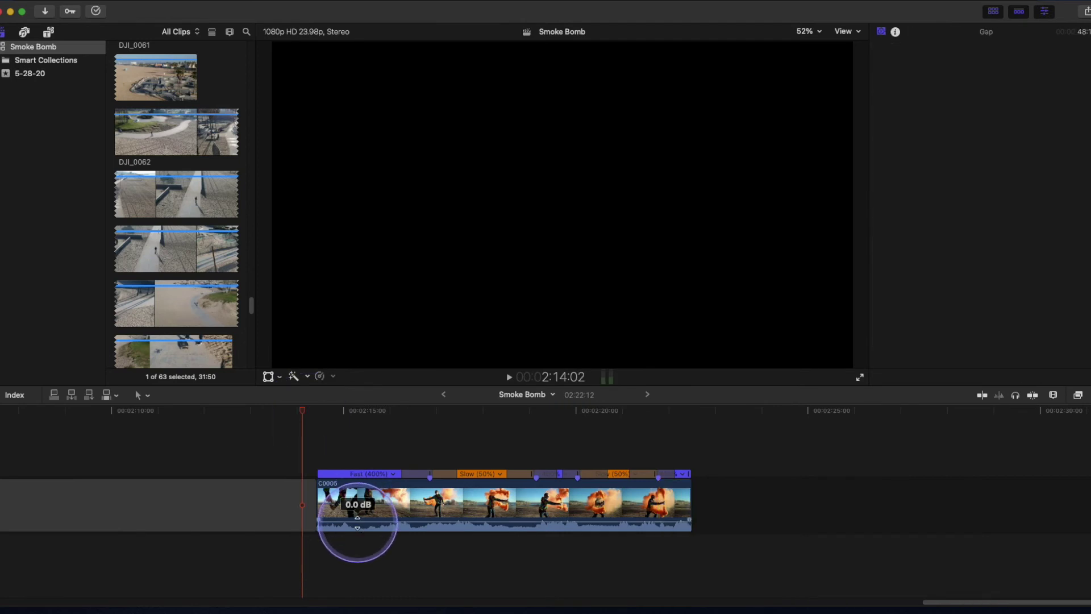
{"action": "left_click_drag", "start_coordinate": [358, 522], "coordinate": [359, 535]}
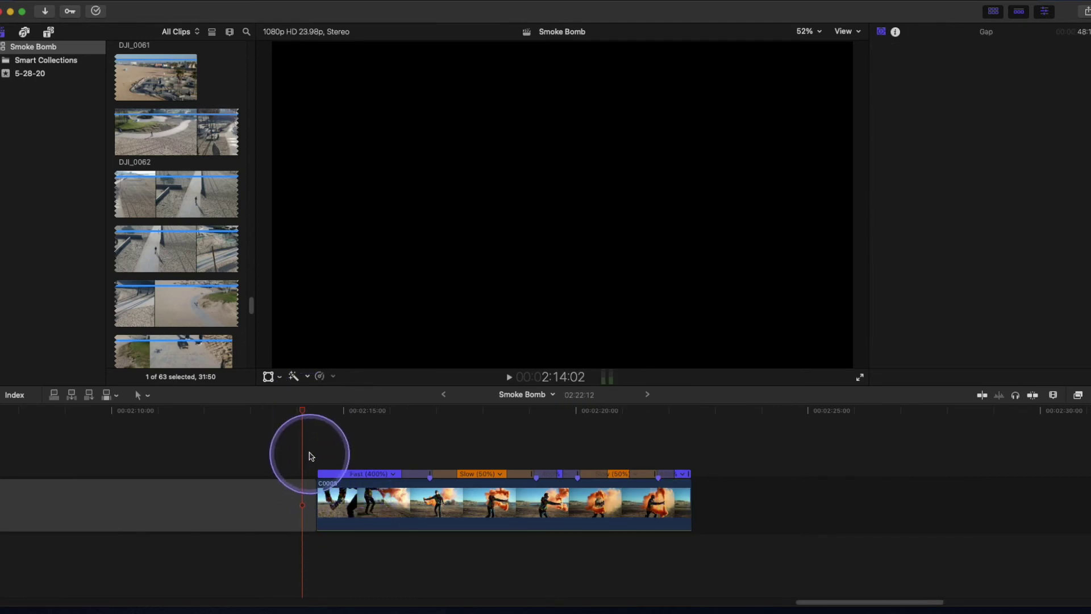